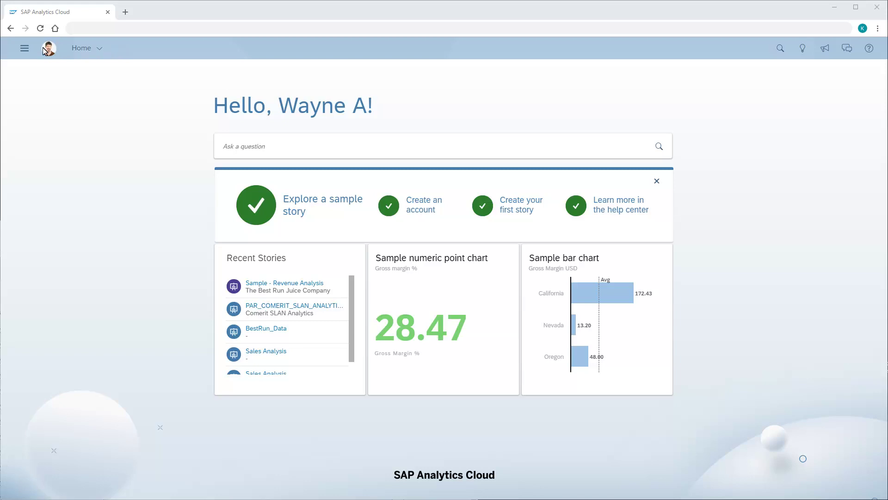
Expand the main navigation menu and show its Browse submenu.
left_click(24, 49)
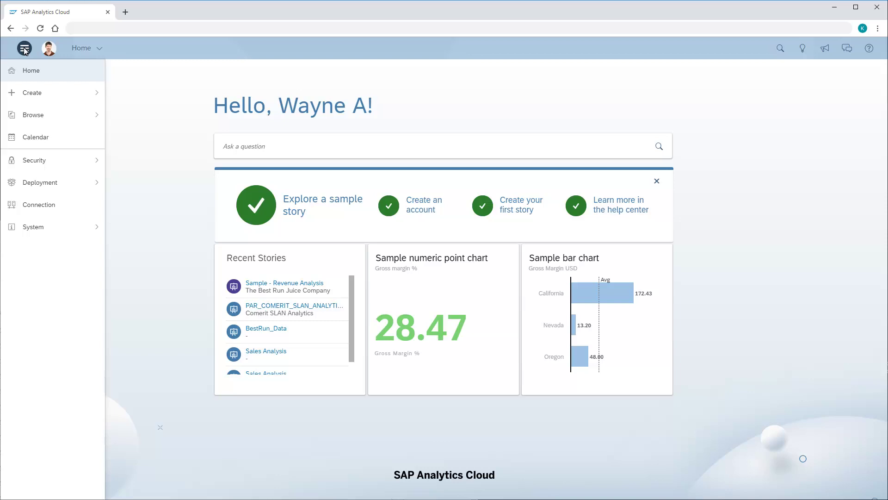
left_click(40, 116)
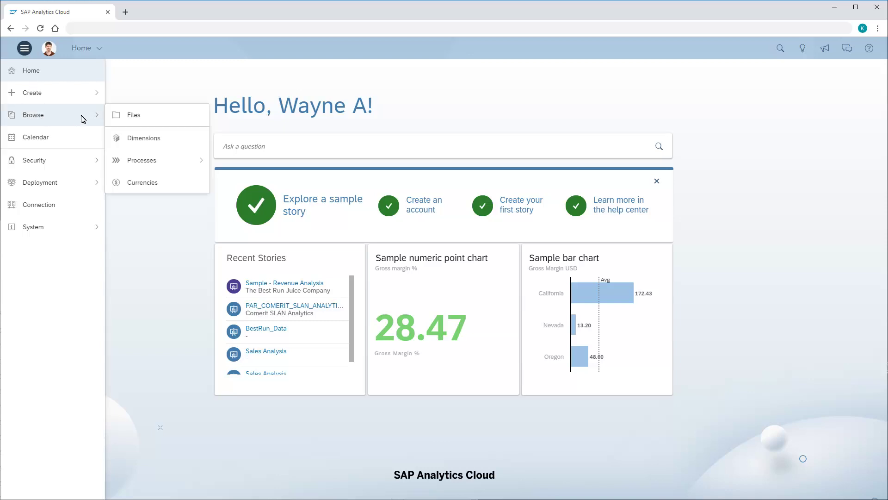
From Files, preview the Content Network's Samples and Business Content, then show 3rd Party Business Content.
left_click(131, 116)
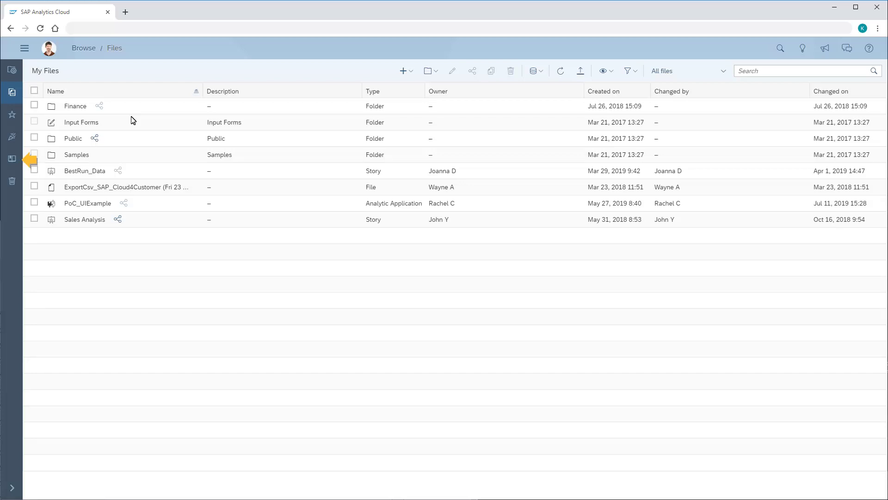
left_click(11, 160)
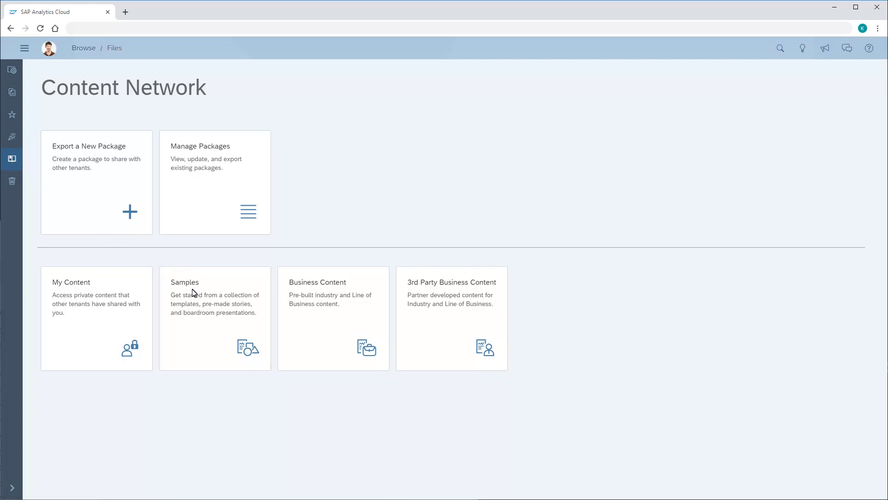
left_click(229, 319)
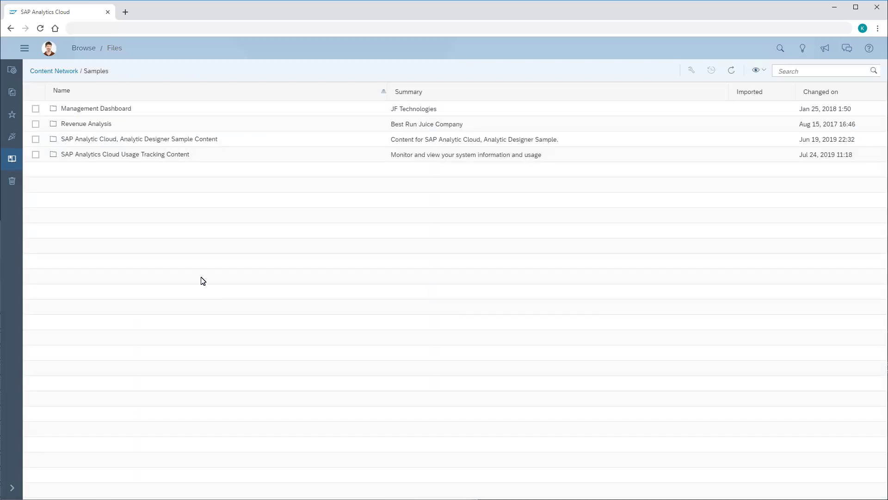
left_click(53, 73)
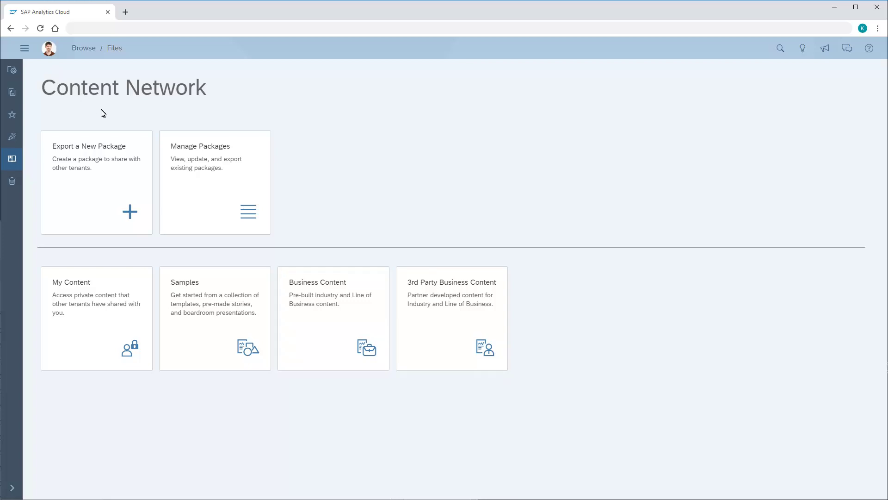
left_click(331, 299)
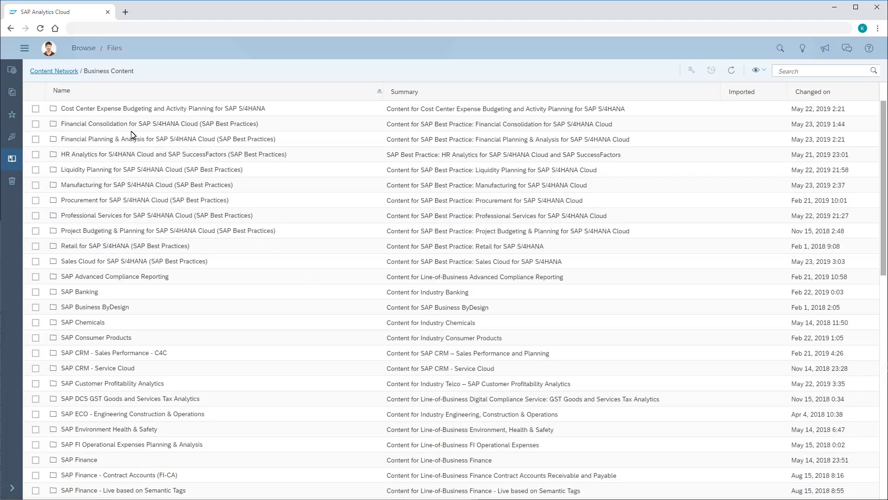
left_click(58, 72)
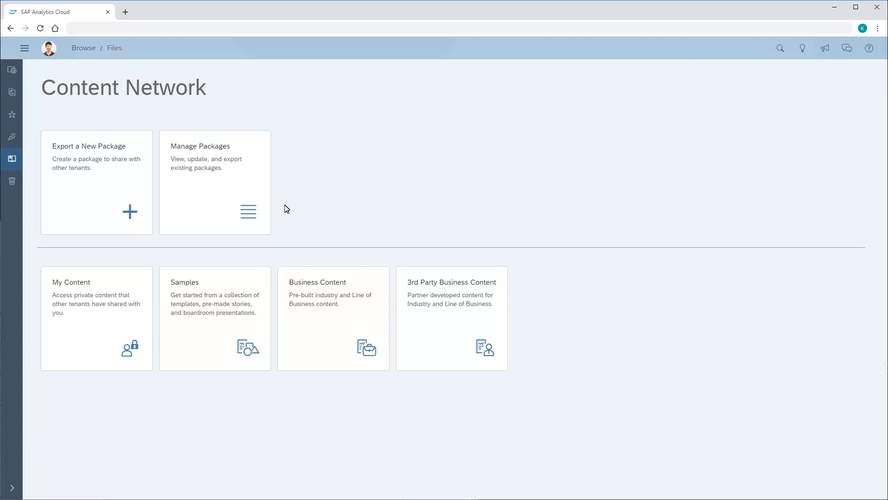
left_click(453, 307)
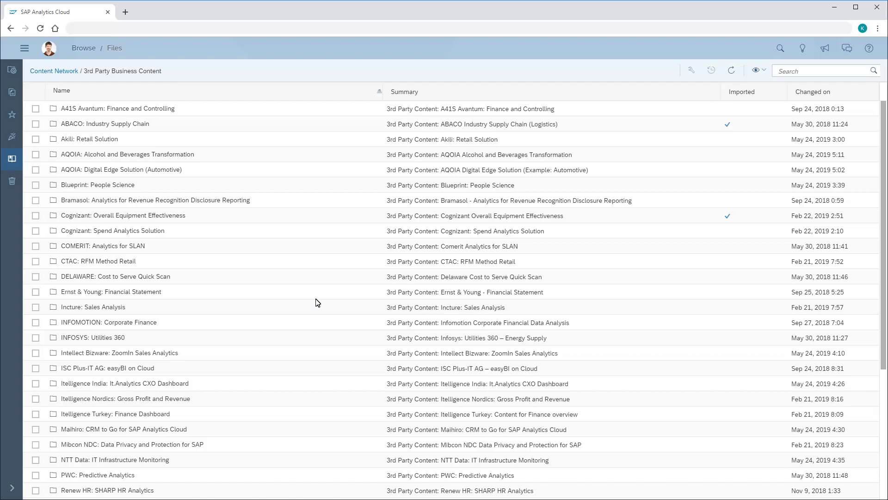
Select the Ernst & Young: Financial Statement package from the 3rd Party Business Content list.
left_click(93, 294)
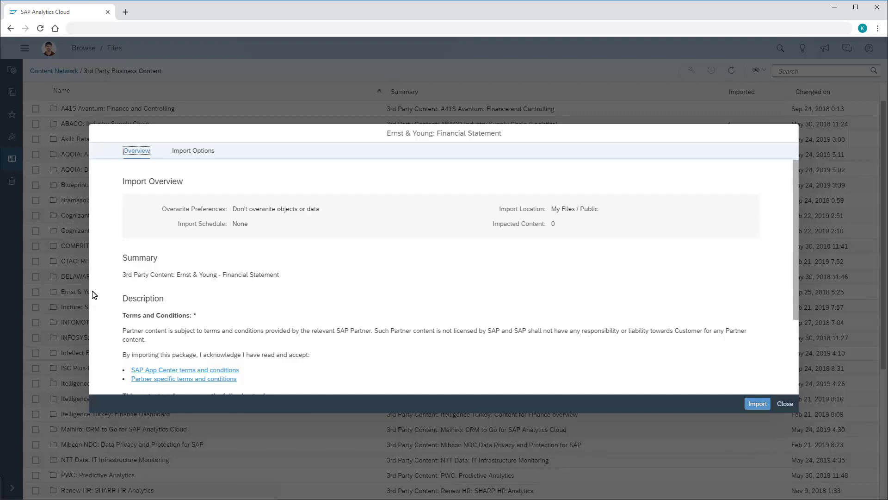
Read the SAP App Center and EY partner terms, returning to the import overview each time.
left_click(180, 371)
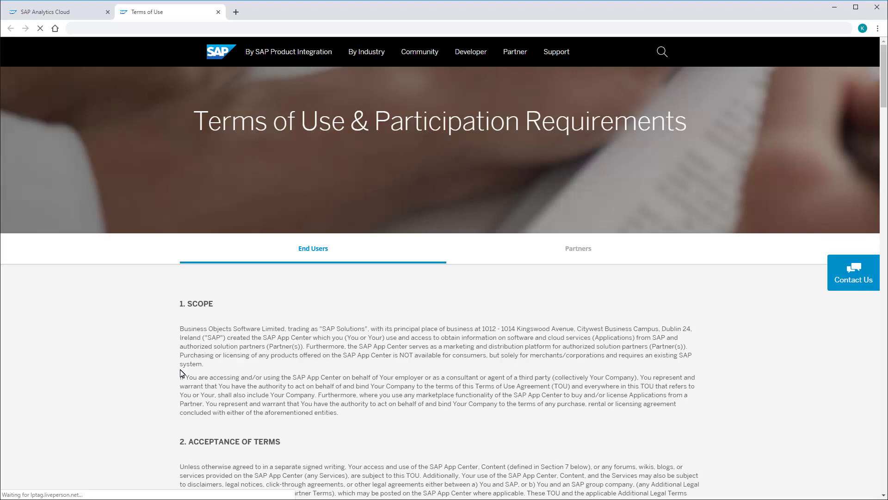
left_click(60, 17)
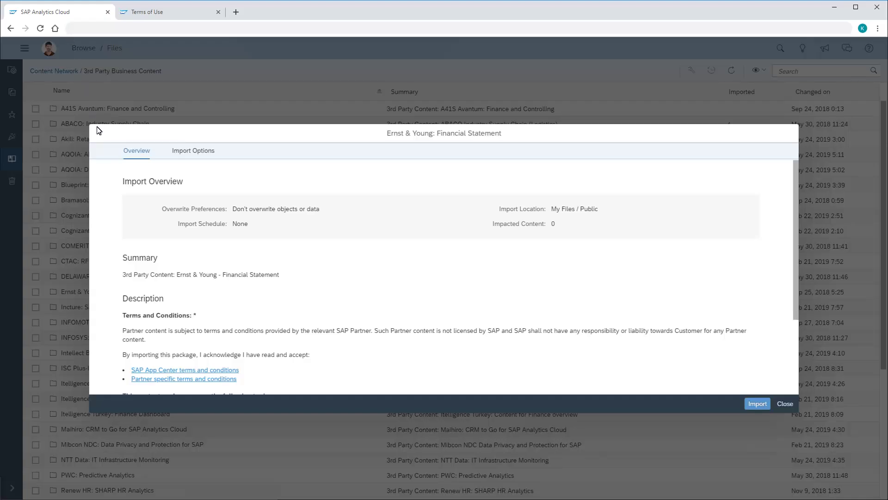
left_click(180, 379)
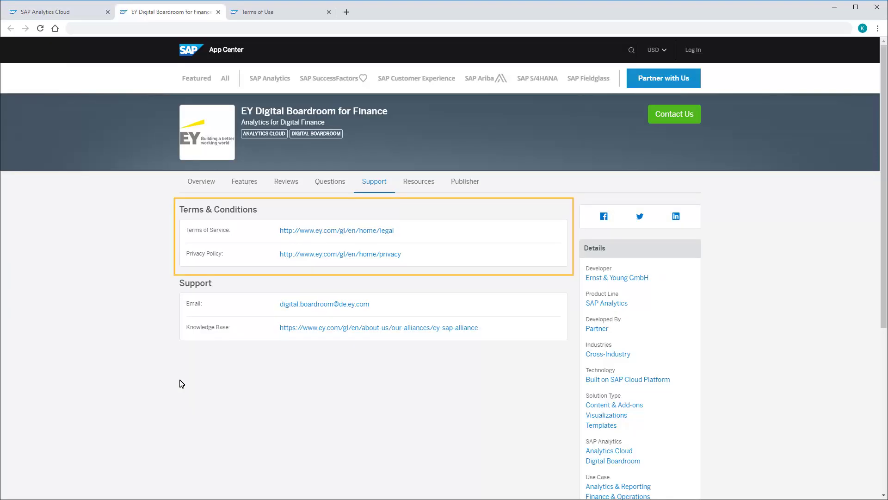
left_click(85, 16)
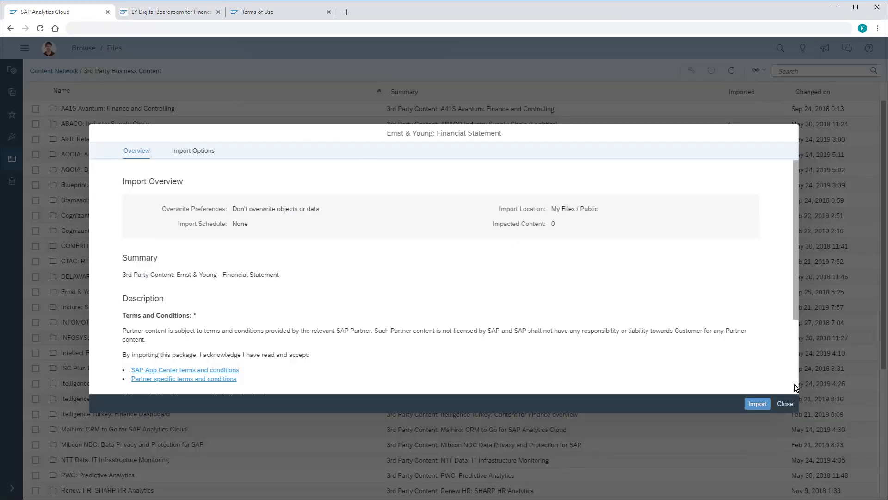
scroll(795, 387, "down", 3)
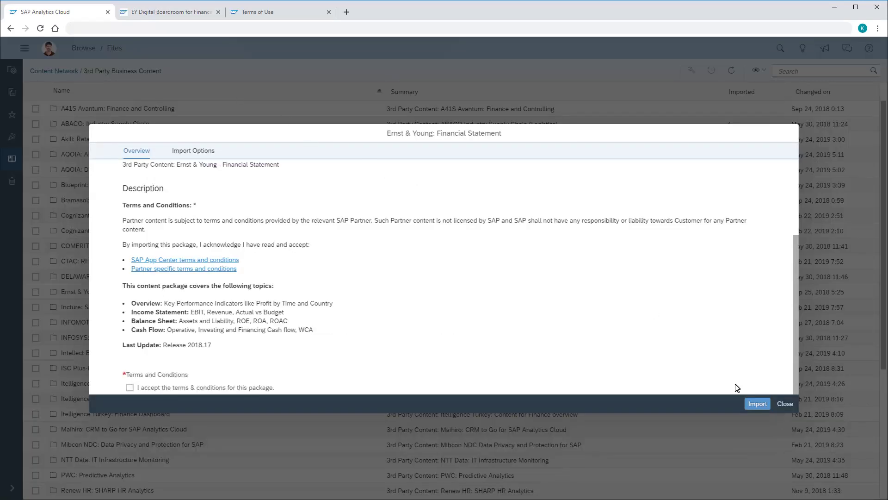
Tick 'I accept the terms & conditions' and show the package's Import Options.
left_click(130, 388)
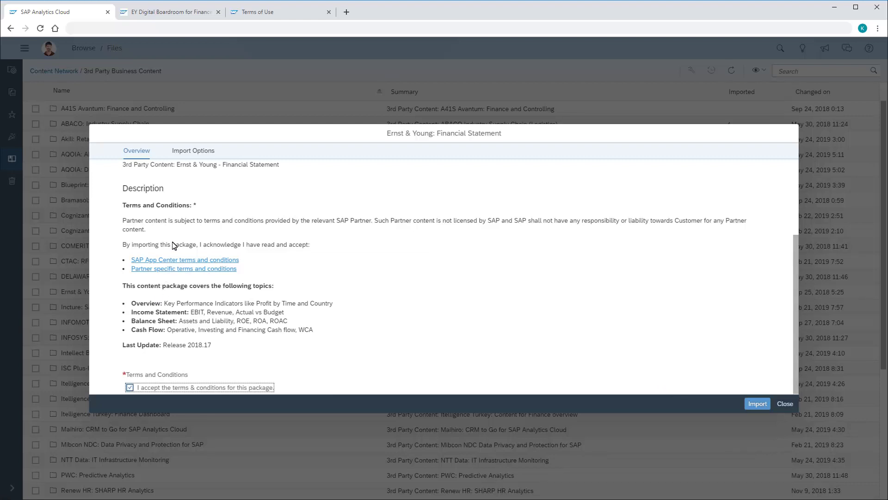
left_click(199, 153)
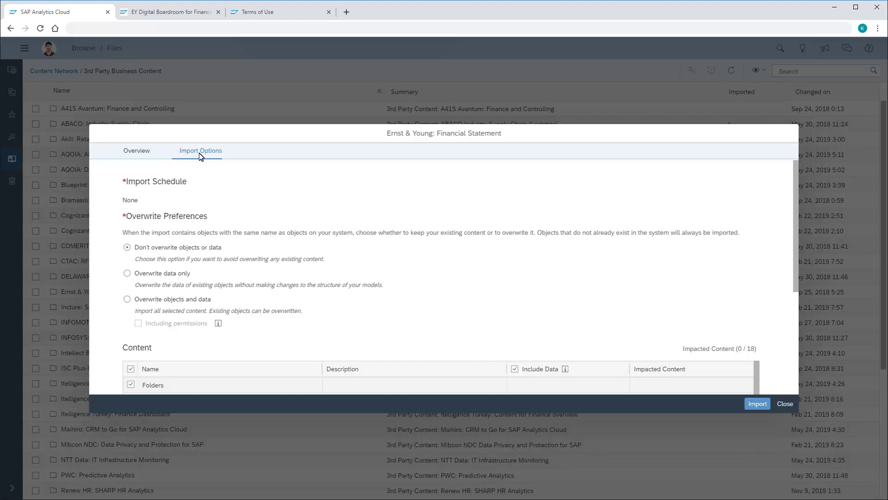
Settle on 'Don't overwrite objects or data' and untick the 3rd_Party_Content folder under Content.
left_click(128, 272)
left_click(795, 336)
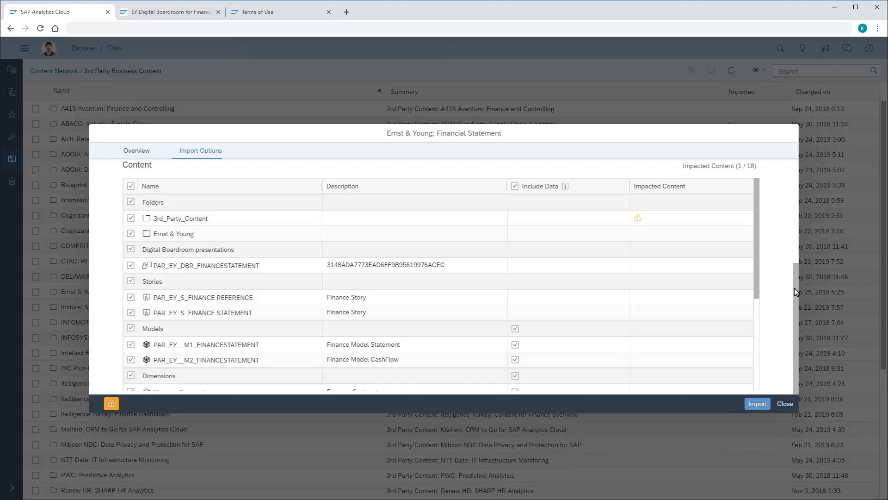
left_click(795, 218)
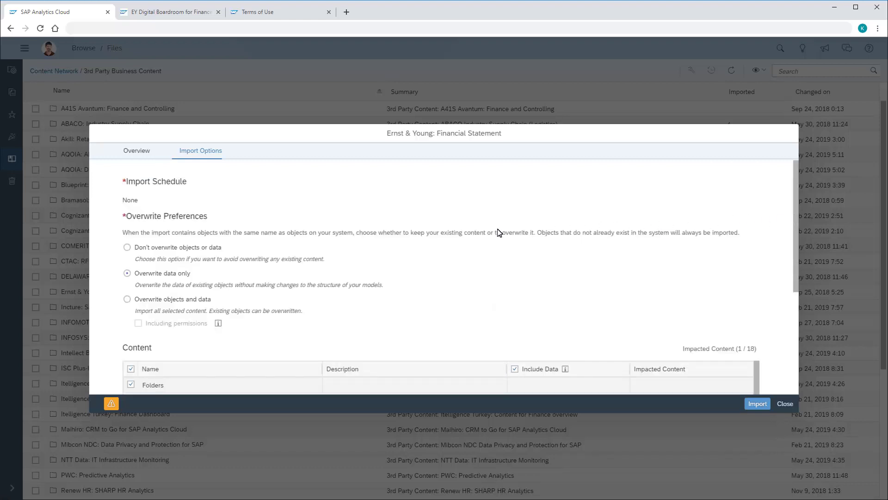
left_click(127, 247)
left_click(795, 305)
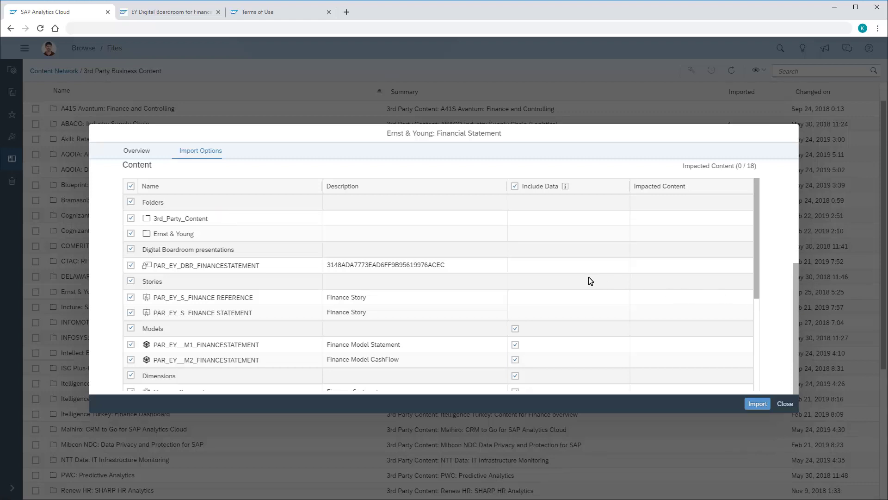
left_click(130, 219)
Run the import, check the finished job's Import Summary from notifications, and dismiss it.
left_click(759, 404)
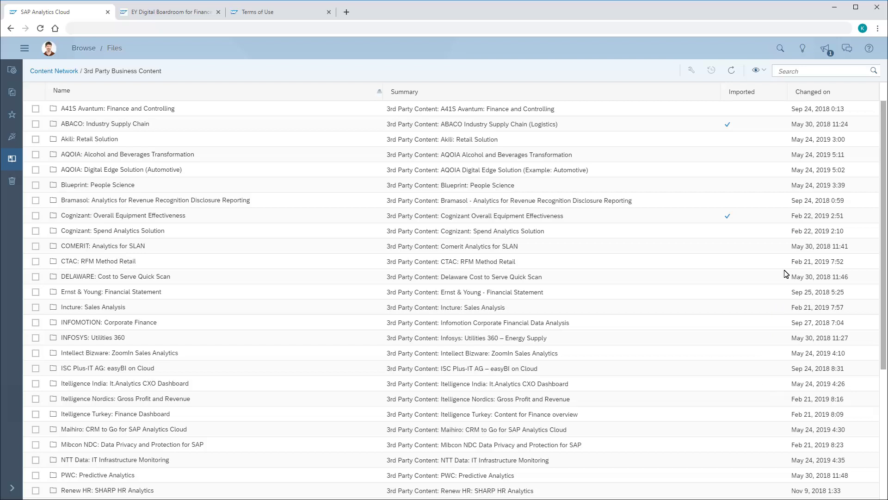
left_click(826, 49)
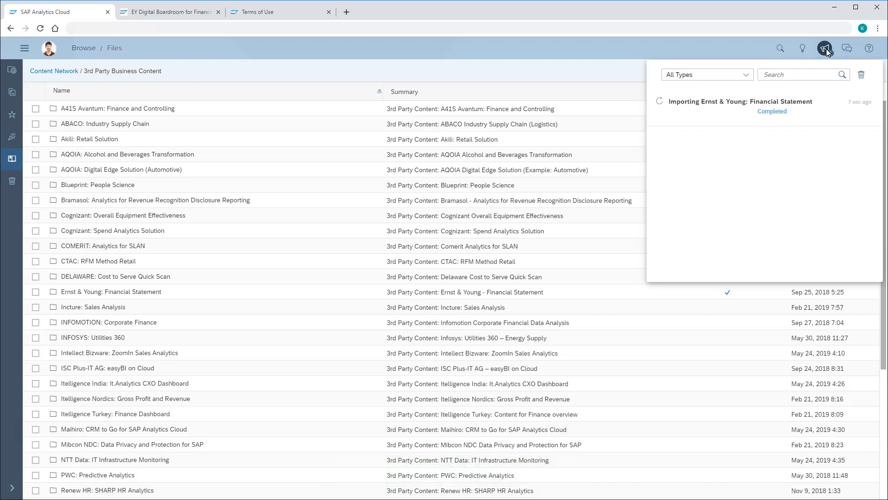
left_click(761, 102)
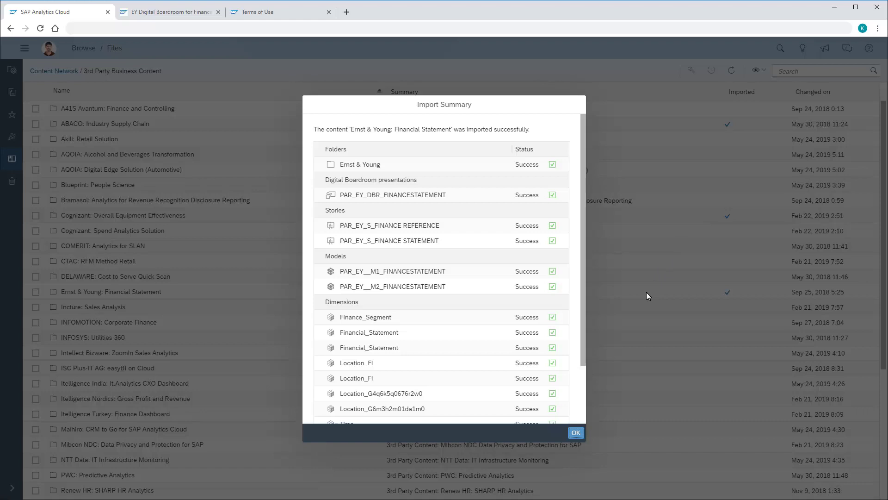
scroll(584, 375, "down", 3)
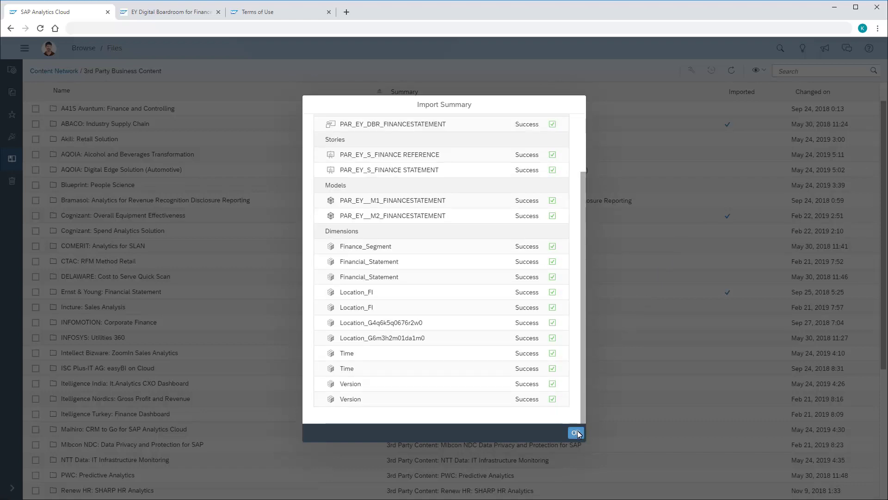
left_click(576, 432)
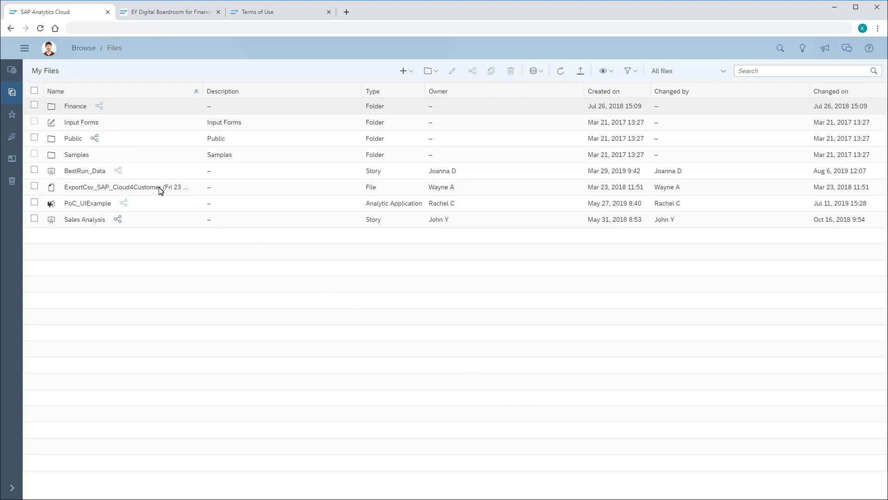
Navigate My Files to Public > 3rd_Party_Content > Ernst & Young.
left_click(73, 140)
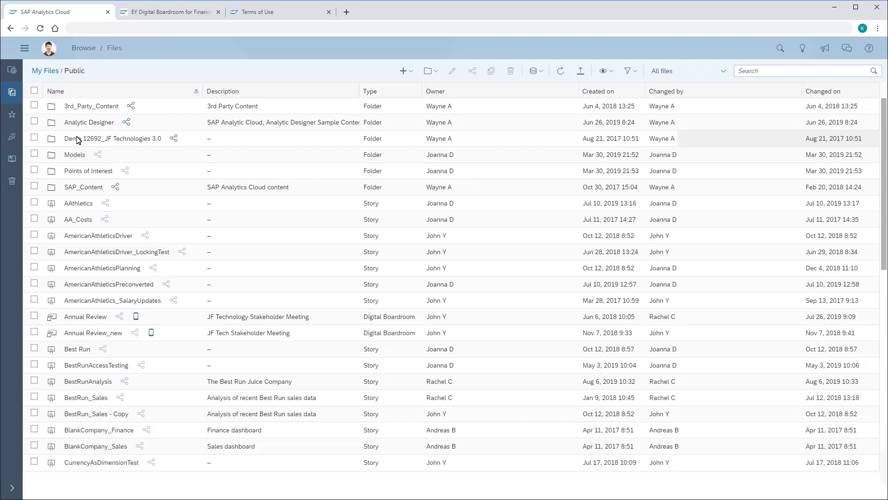
left_click(103, 110)
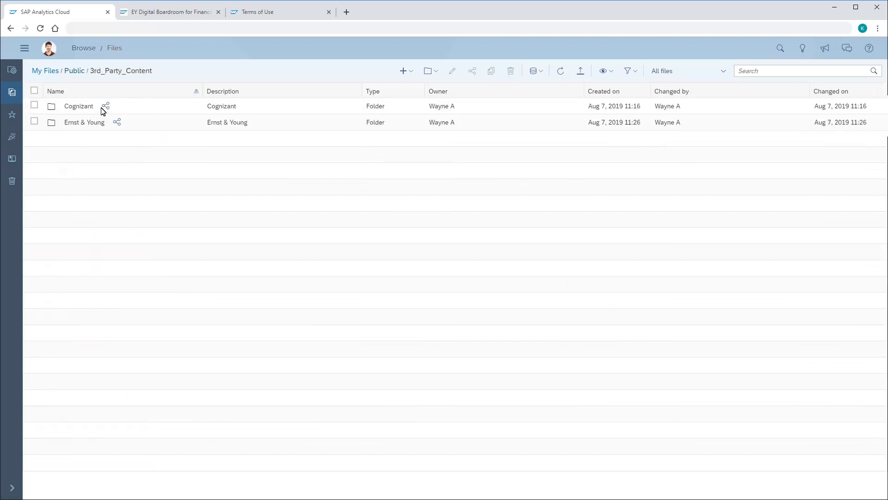
left_click(78, 128)
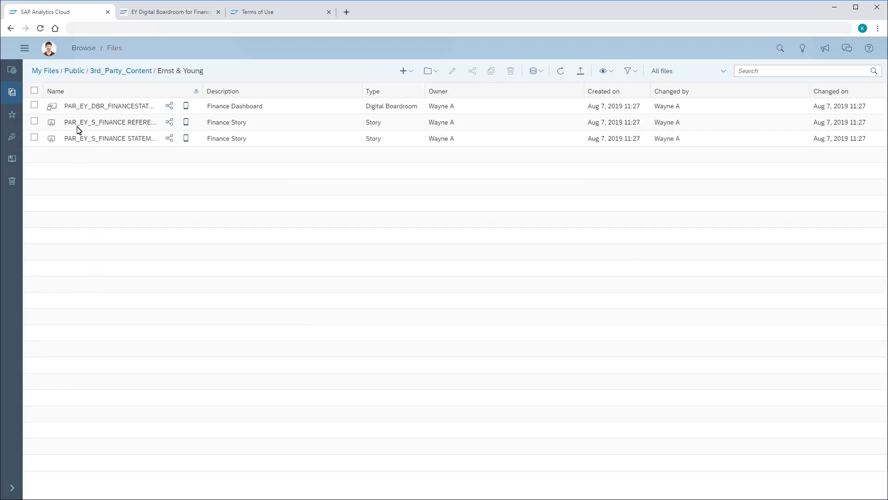